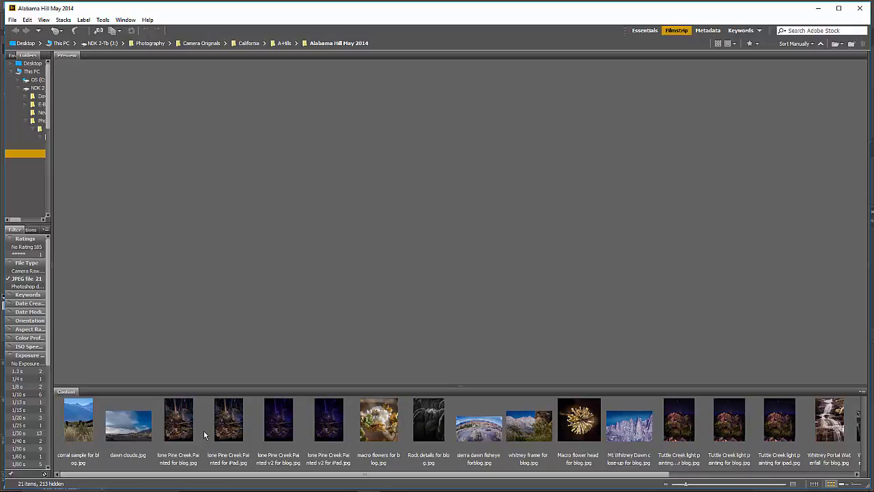
# Step: Select six blog JPEGs for the contact sheet, including both lone Pine Creek Painted versions, macro flowers and Macro flower head
pyautogui.click(186, 420)
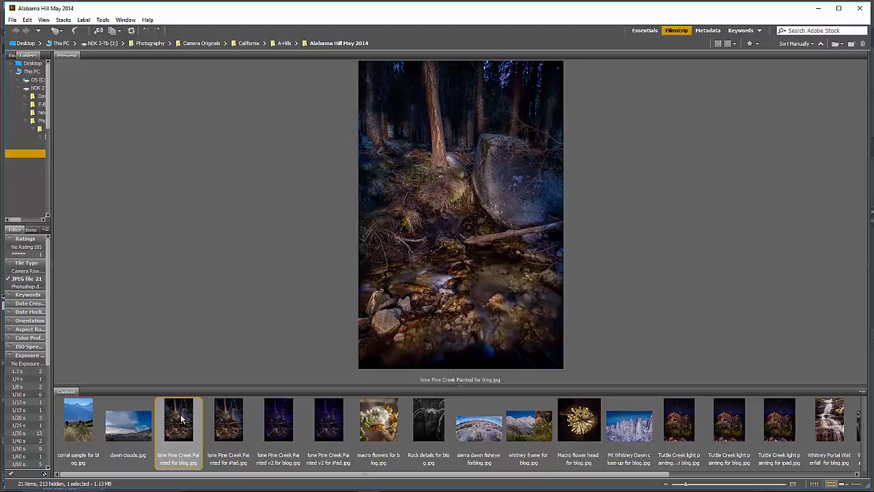
pyautogui.rightClick(291, 449)
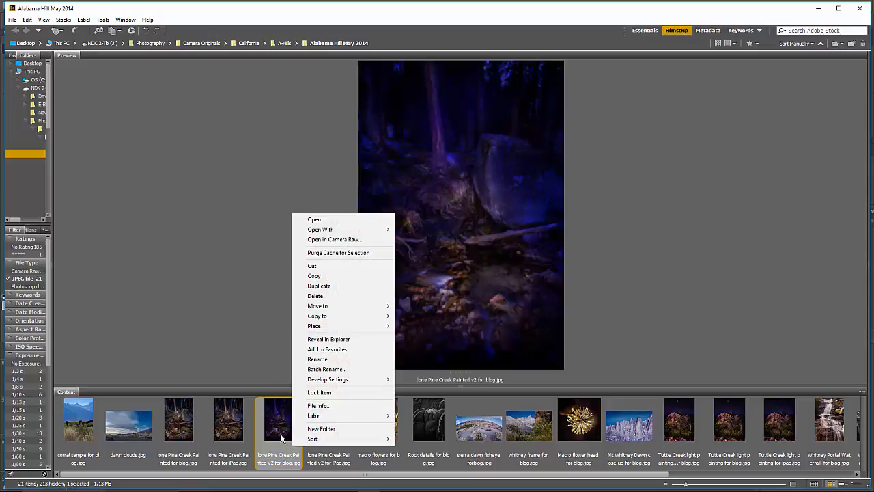
pyautogui.click(281, 439)
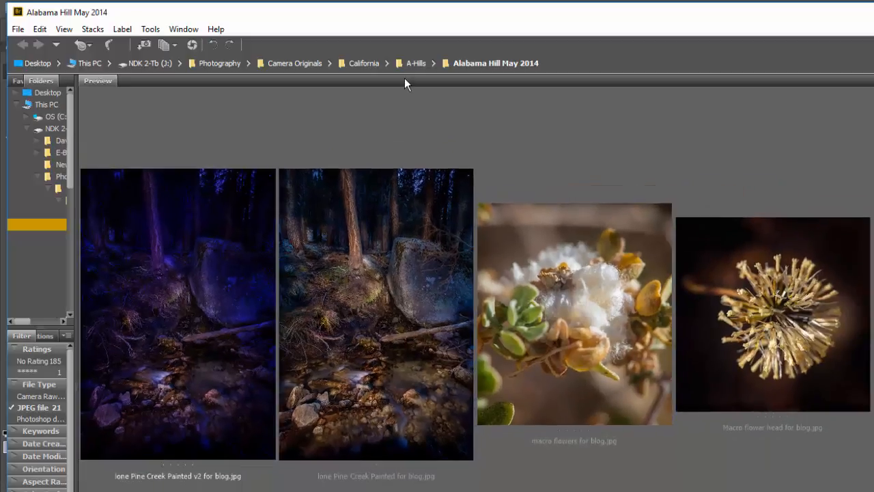
# Step: Start Contact Sheet II in Photoshop for the selected images, using Bridge as the image source
pyautogui.click(152, 28)
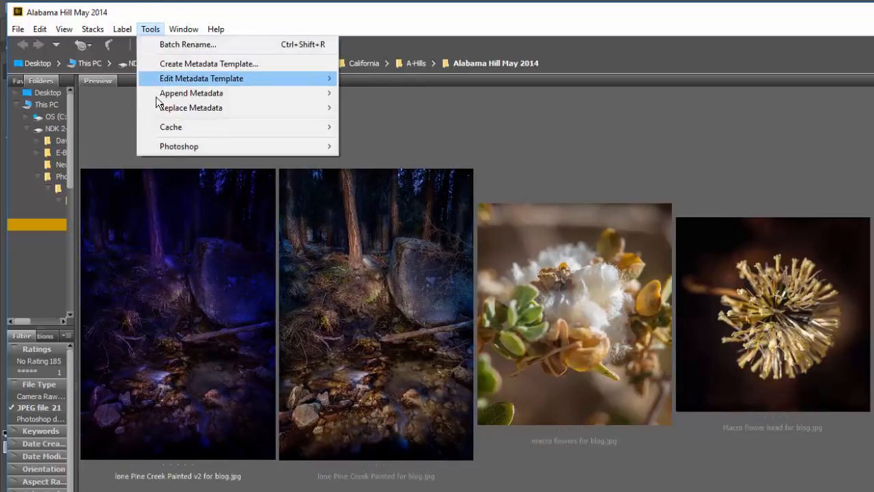
pyautogui.moveTo(163, 142)
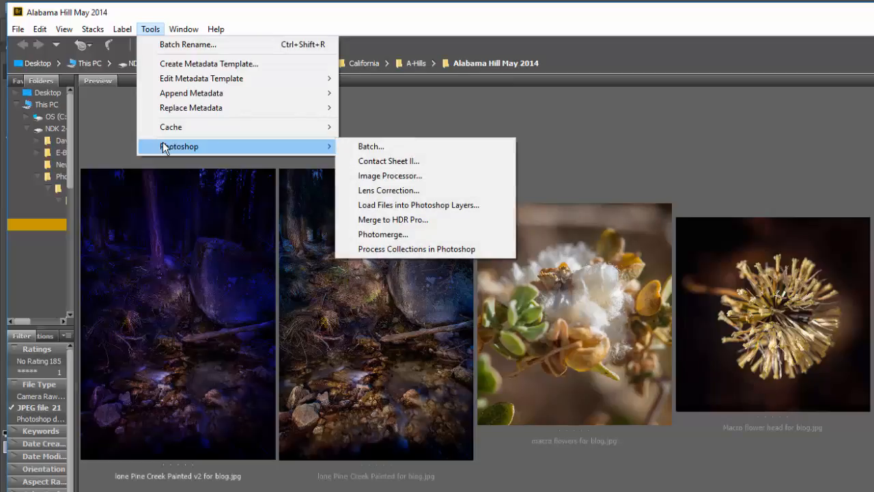
pyautogui.click(388, 162)
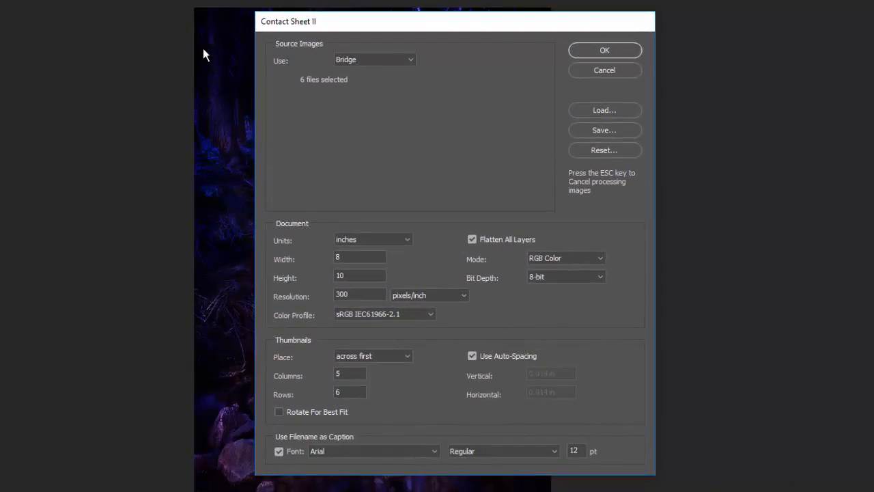
pyautogui.click(379, 60)
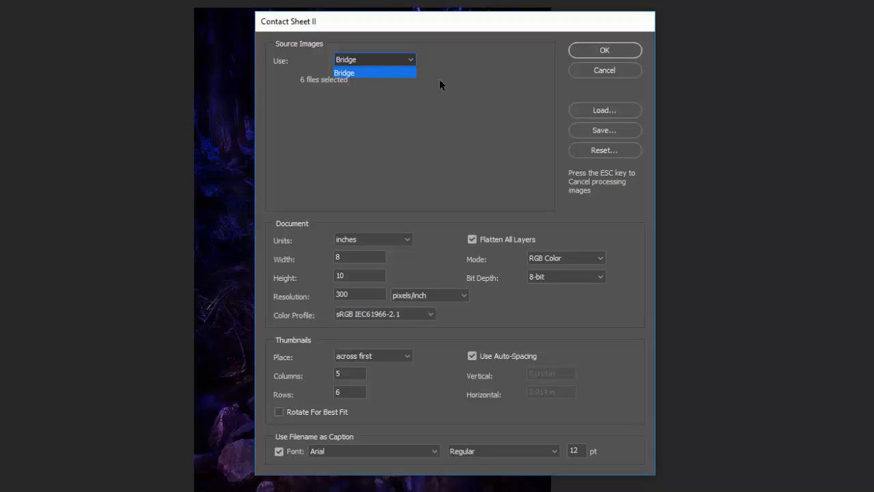
pyautogui.click(367, 73)
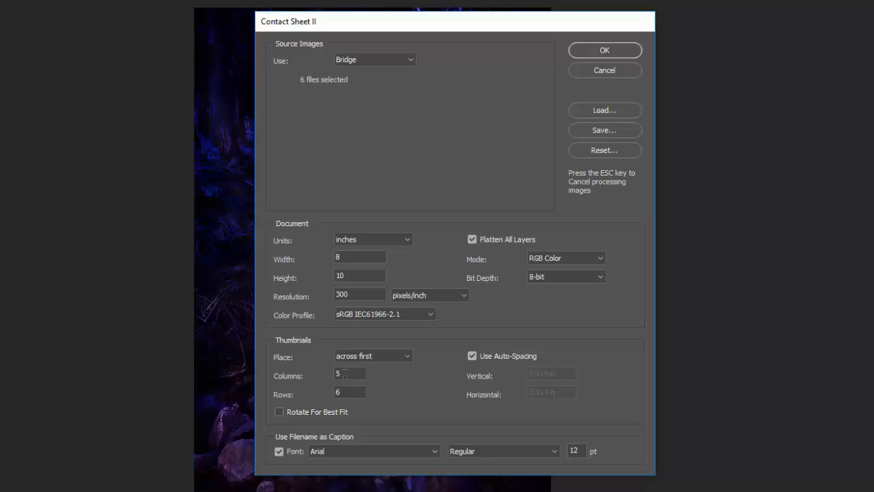
# Step: Set the thumbnail grid of the contact sheet to 3 columns and 3 rows
pyautogui.doubleClick(339, 374)
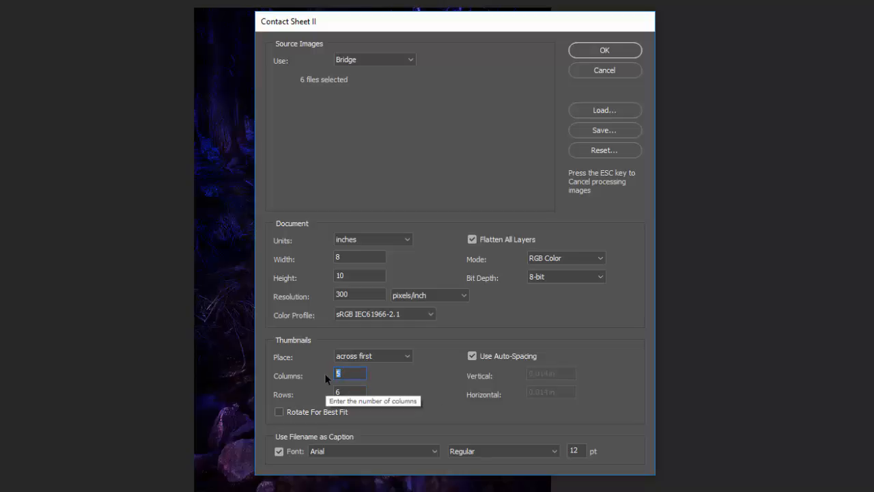
pyautogui.write('3')
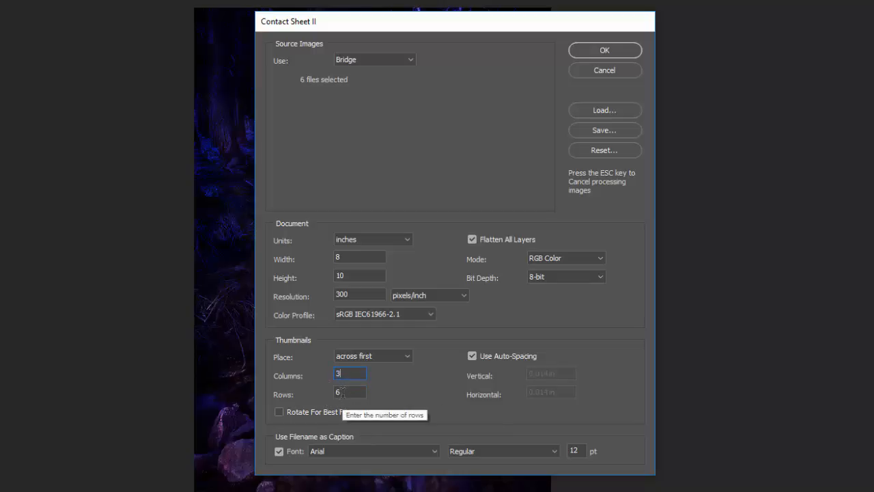
pyautogui.doubleClick(334, 394)
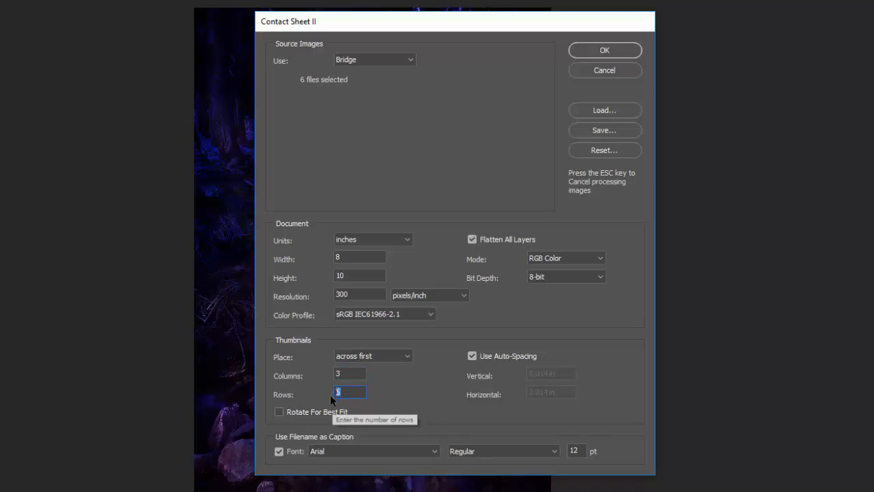
pyautogui.write('3')
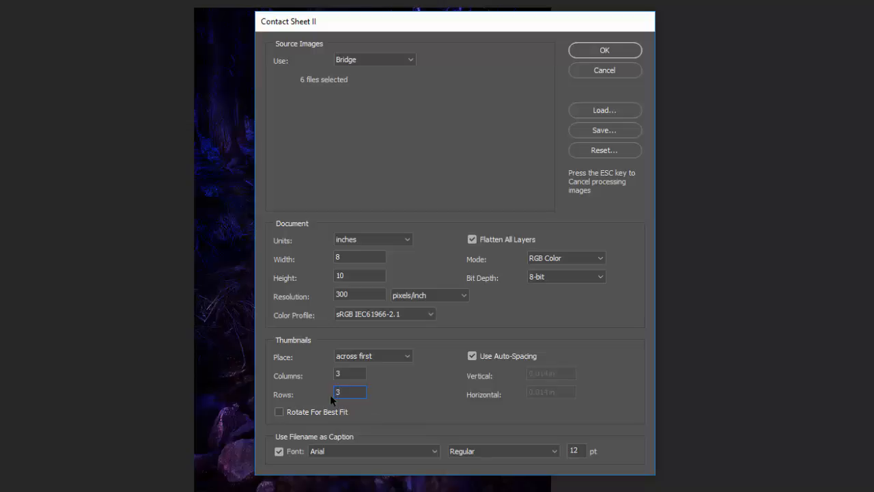
# Step: Set the filename captions to Bernard MT Condensed at 8 pt and generate the contact sheet
pyautogui.click(348, 451)
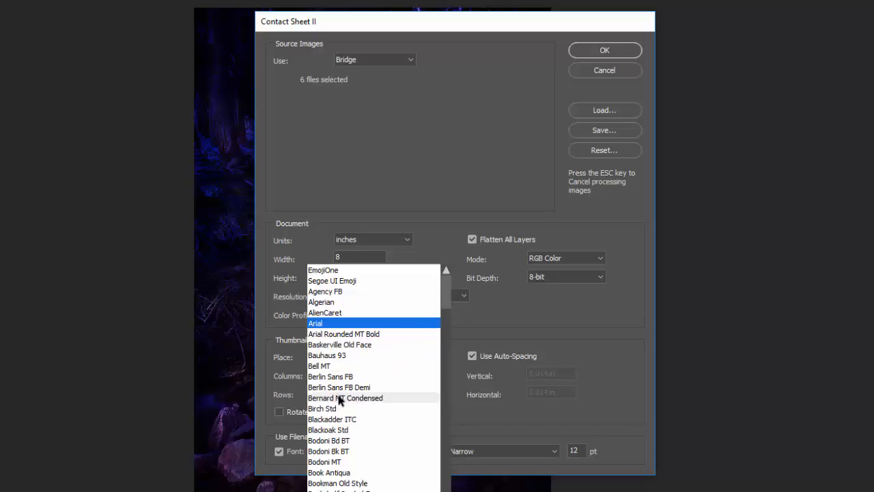
pyautogui.click(340, 400)
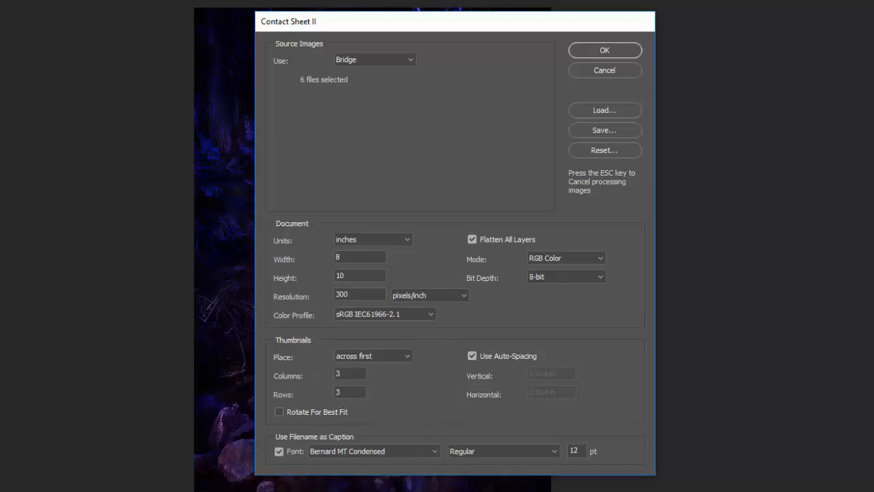
pyautogui.click(568, 451)
pyautogui.write('8')
pyautogui.click(604, 50)
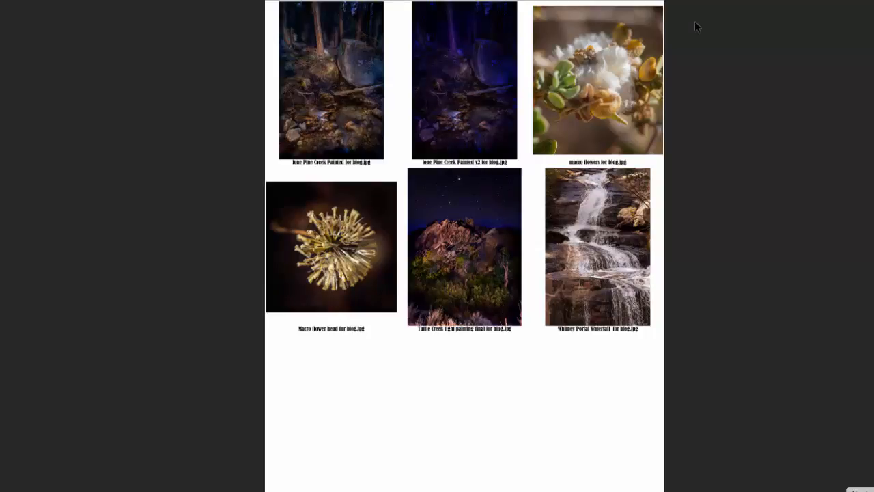
# Step: Examine the file formats offered for saving the contact sheet, and leave without saving
pyautogui.hotkey('ctrl', 't')
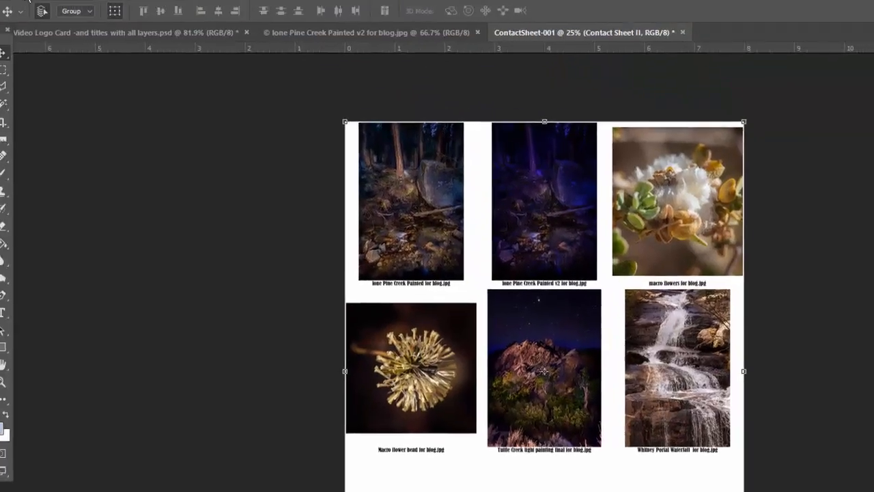
pyautogui.click(37, 8)
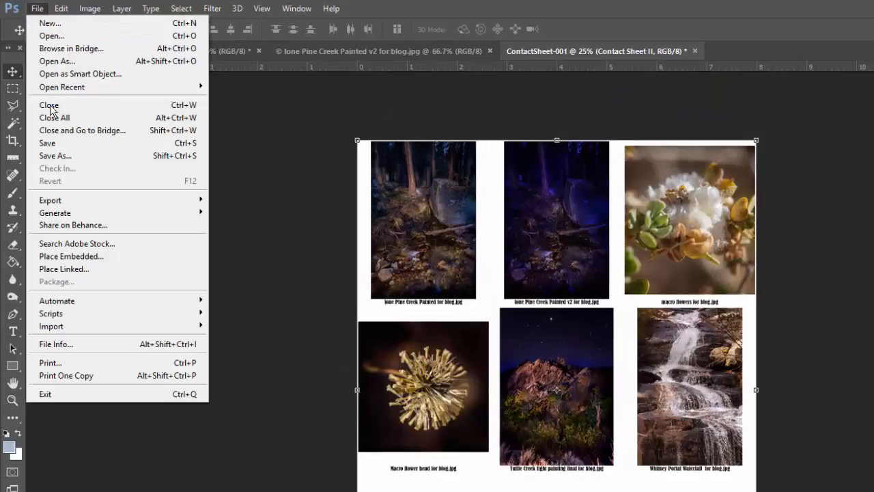
pyautogui.click(57, 155)
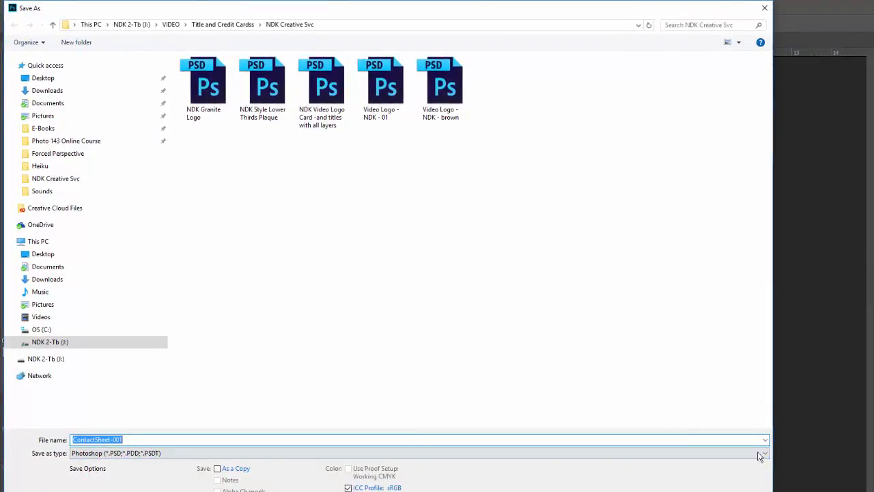
pyautogui.click(765, 456)
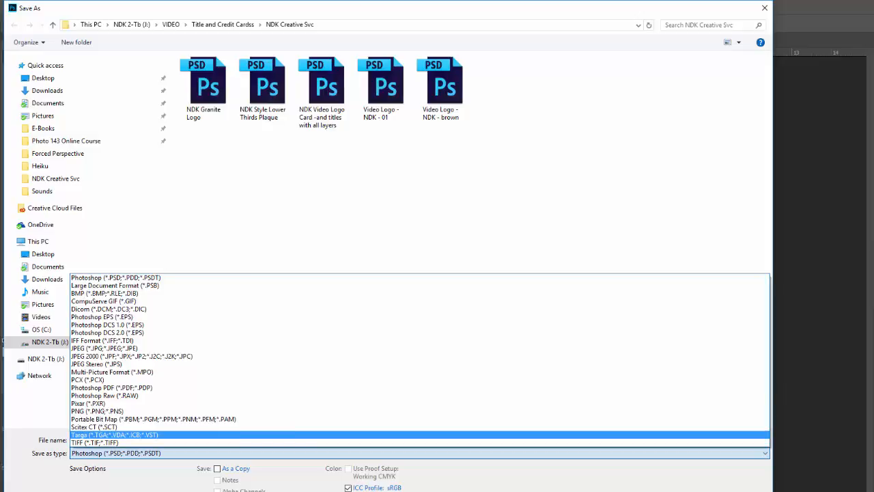
pyautogui.press('Escape')
pyautogui.press('Escape')
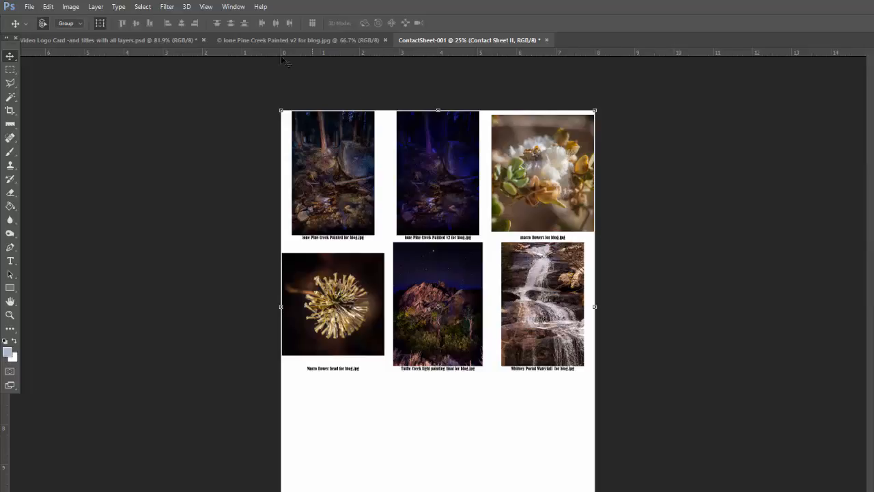
# Step: Close the generated contact sheet document without saving its changes
pyautogui.click(31, 8)
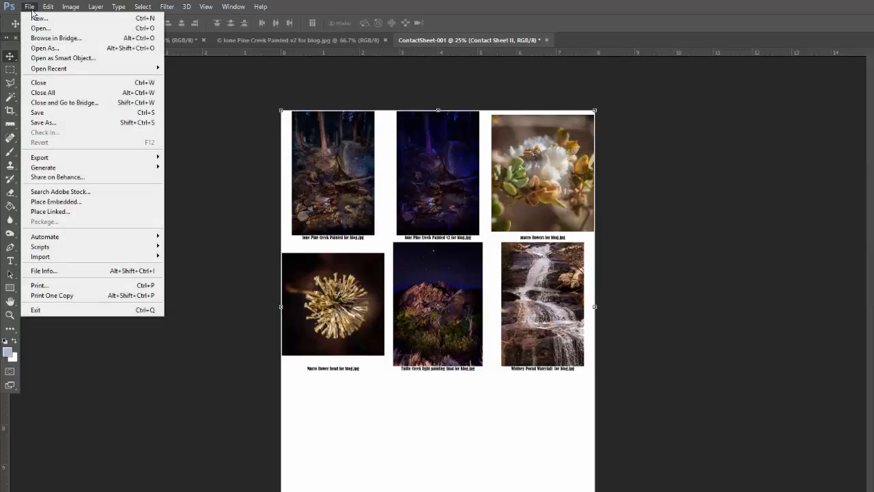
pyautogui.click(38, 84)
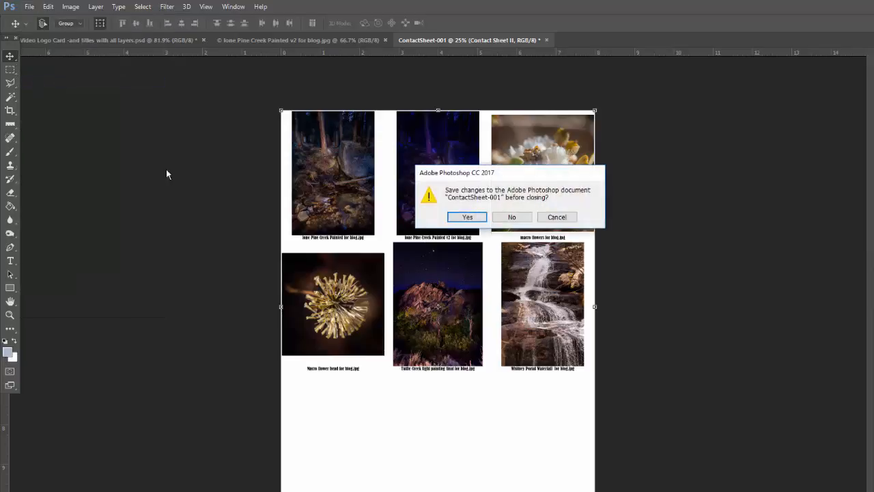
pyautogui.click(513, 217)
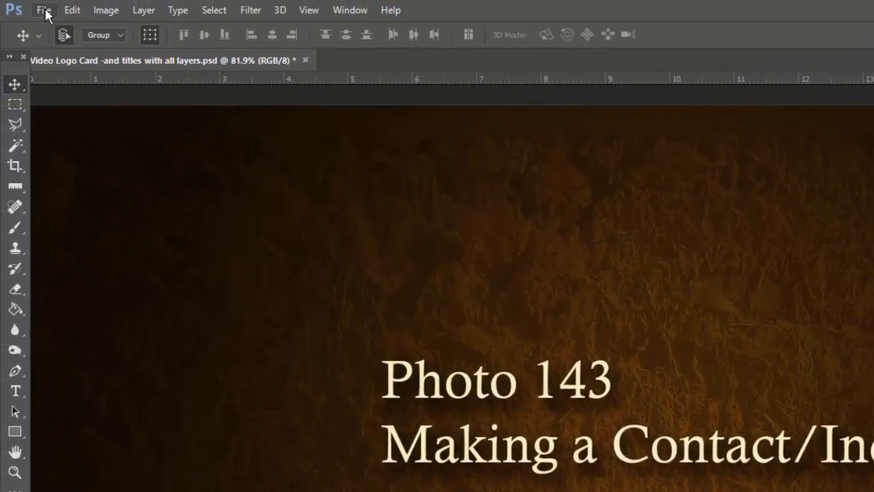
# Step: Start Contact Sheet II directly from Photoshop and set the source images to Files
pyautogui.click(43, 9)
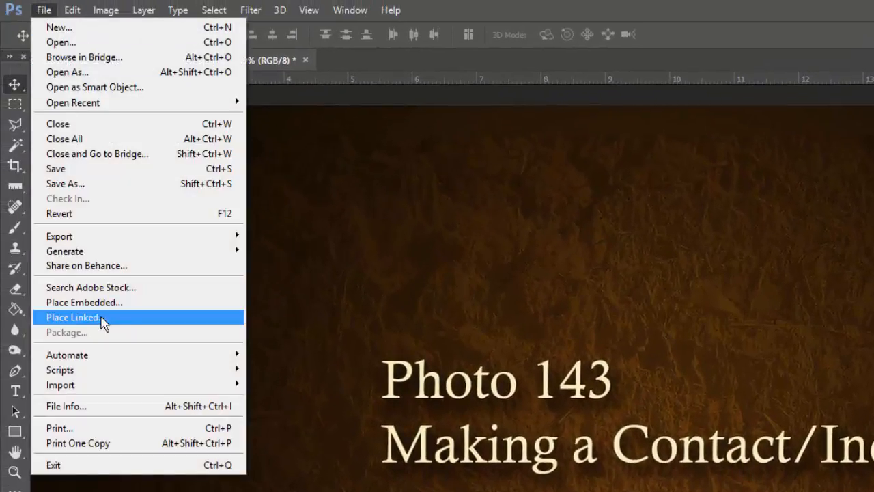
pyautogui.moveTo(73, 359)
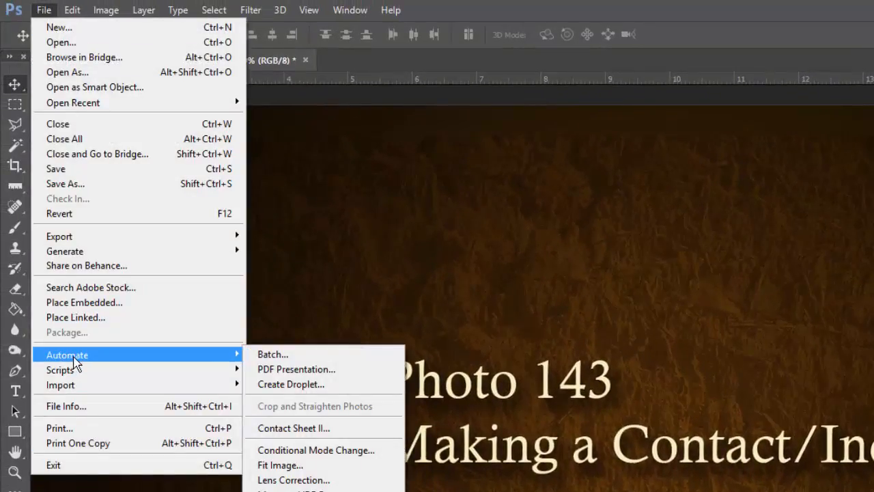
pyautogui.click(293, 428)
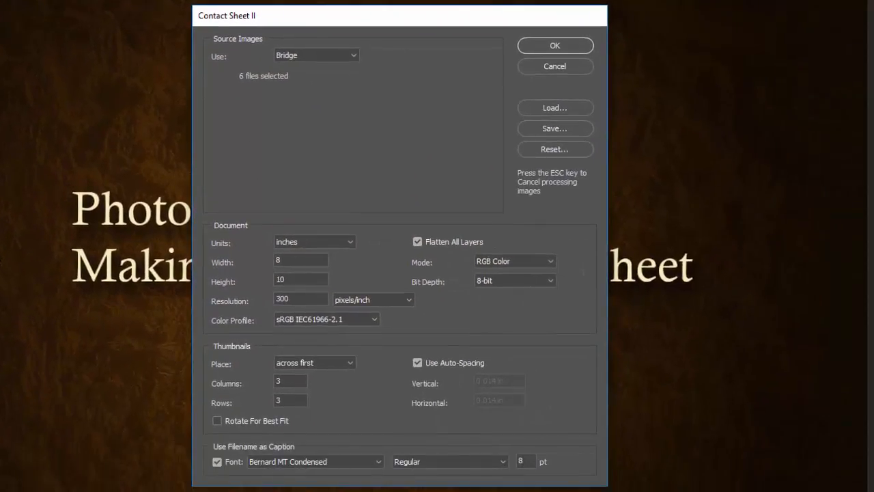
pyautogui.click(353, 54)
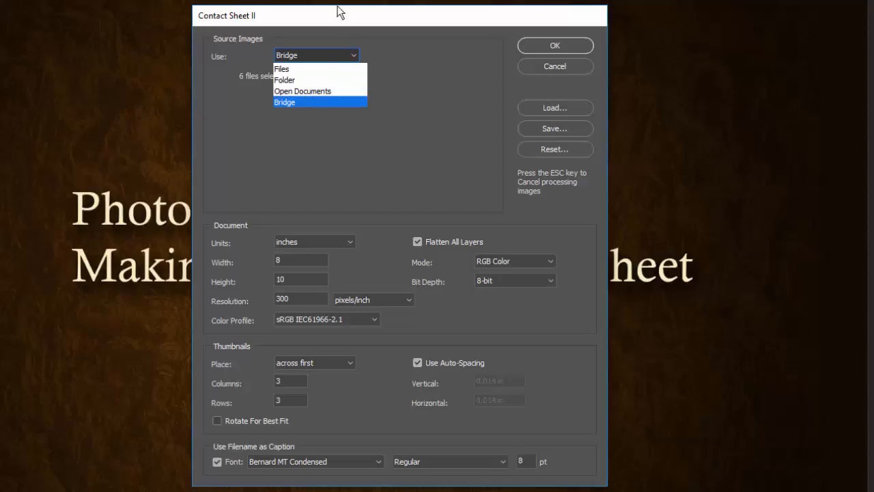
pyautogui.click(280, 70)
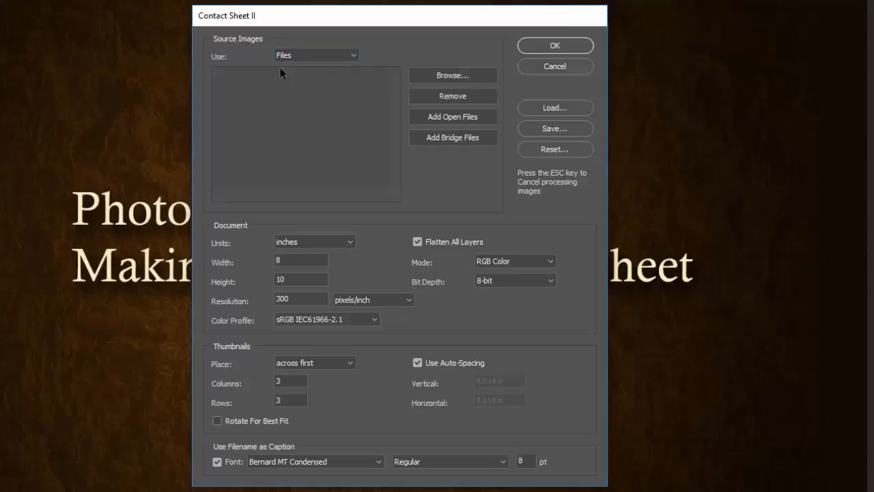
# Step: Add the six Morro Bay PSD files from Egg Jelly Fish through kelp at cayucos vB, and select them all in the source list
pyautogui.click(450, 78)
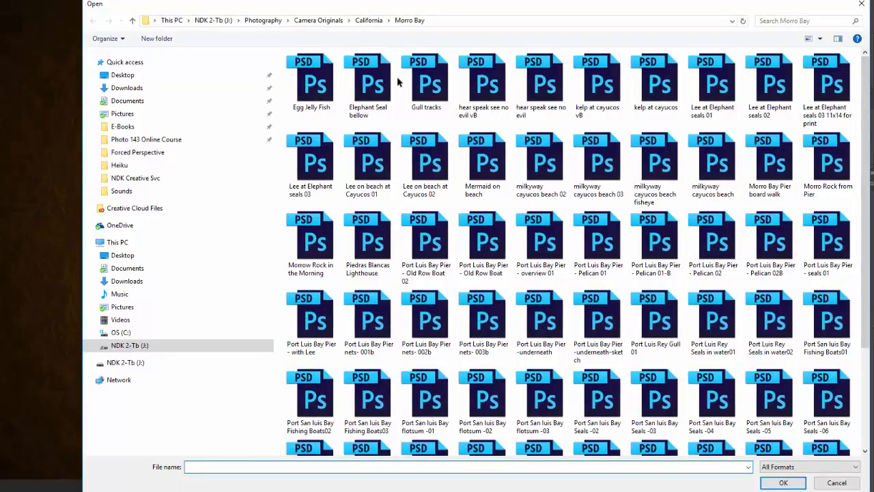
pyautogui.click(318, 80)
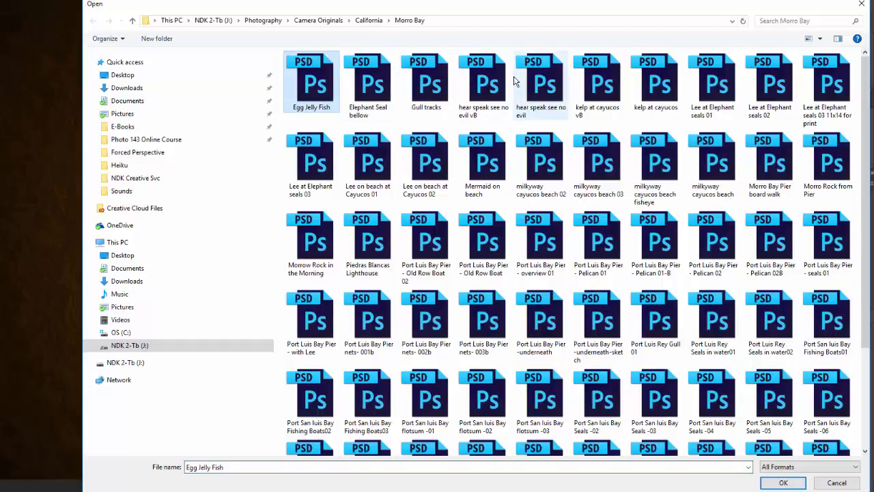
pyautogui.moveTo(601, 91)
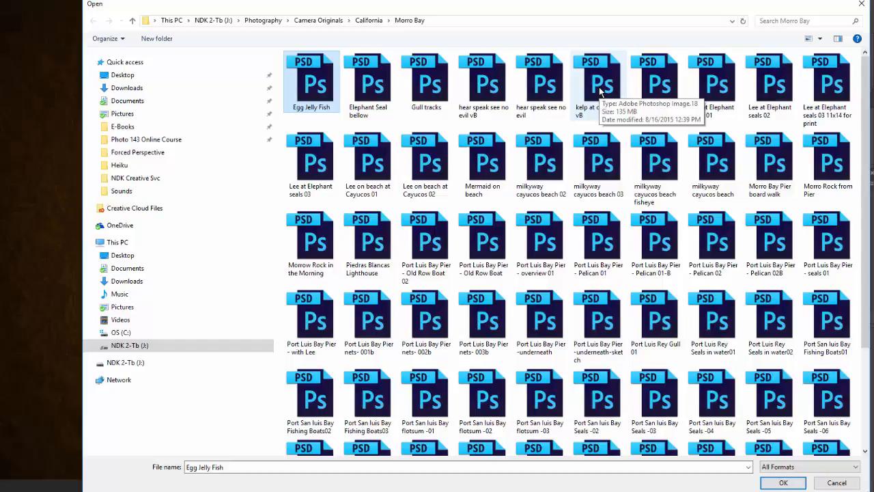
pyautogui.keyDown('shift'); pyautogui.click(602, 91); pyautogui.keyUp('shift')
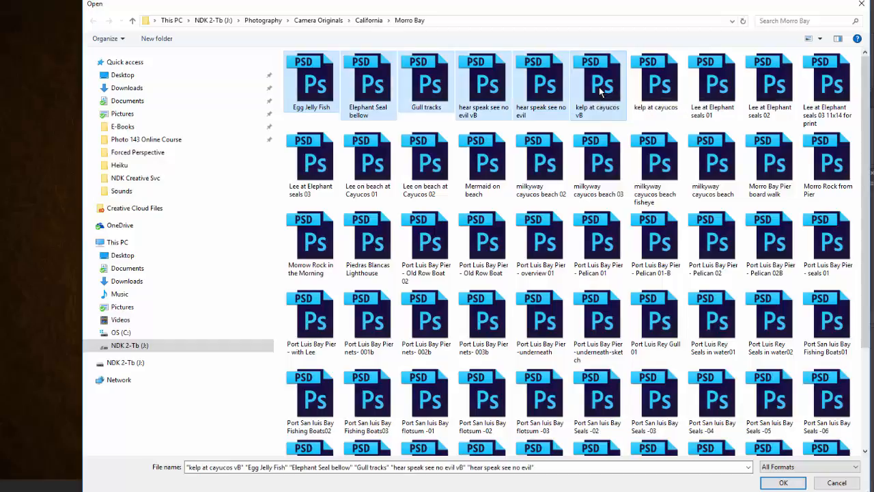
pyautogui.click(783, 483)
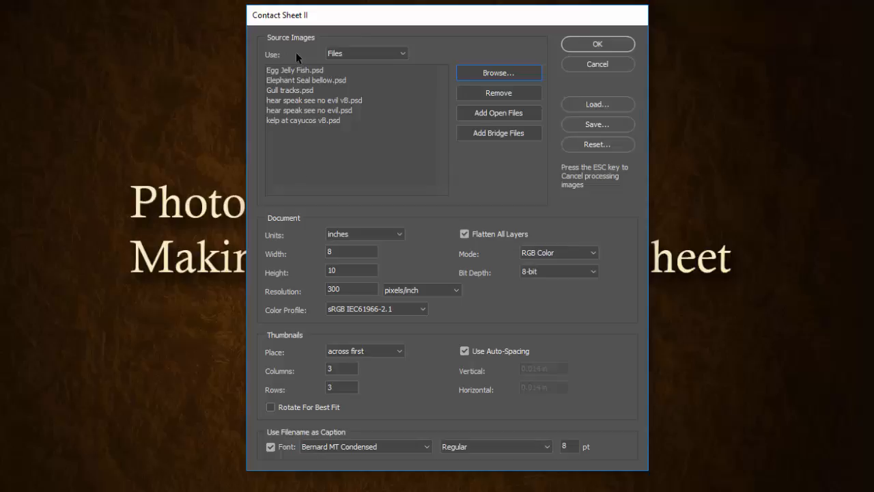
pyautogui.click(326, 119)
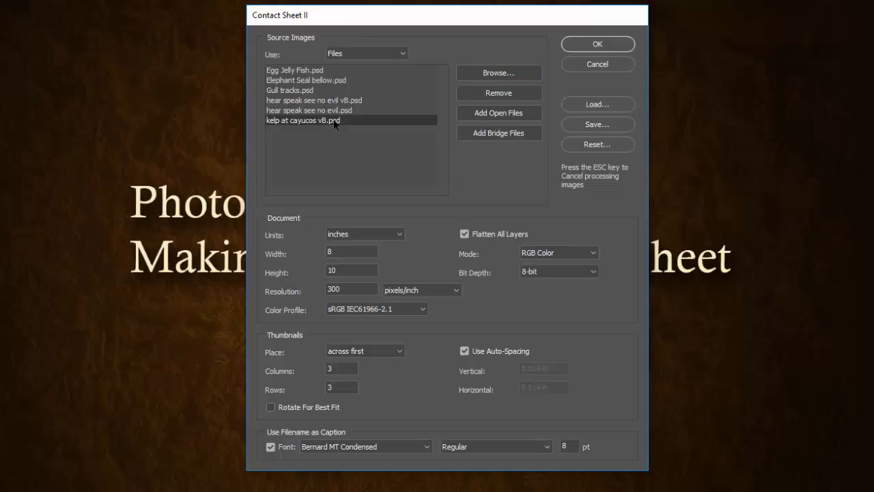
pyautogui.keyDown('shift'); pyautogui.click(316, 70); pyautogui.keyUp('shift')
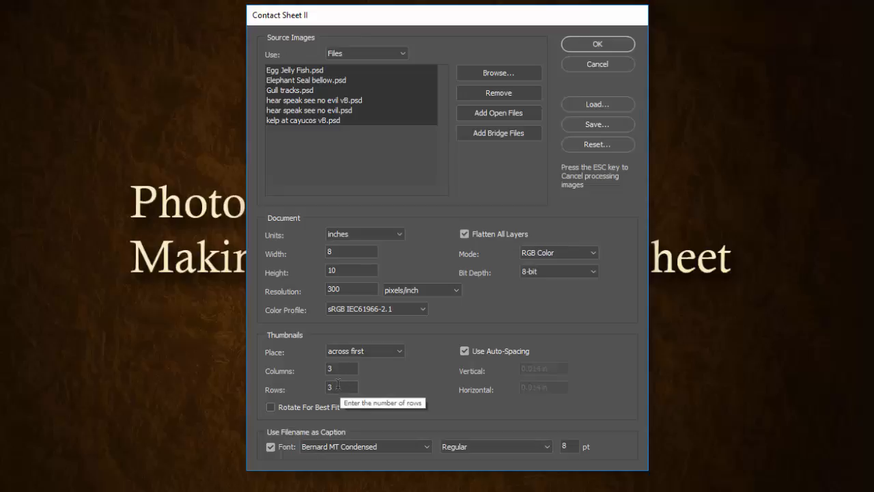
# Step: Set the thumbnail layout to 4 rows and generate the contact sheet from the six selected files
pyautogui.doubleClick(338, 386)
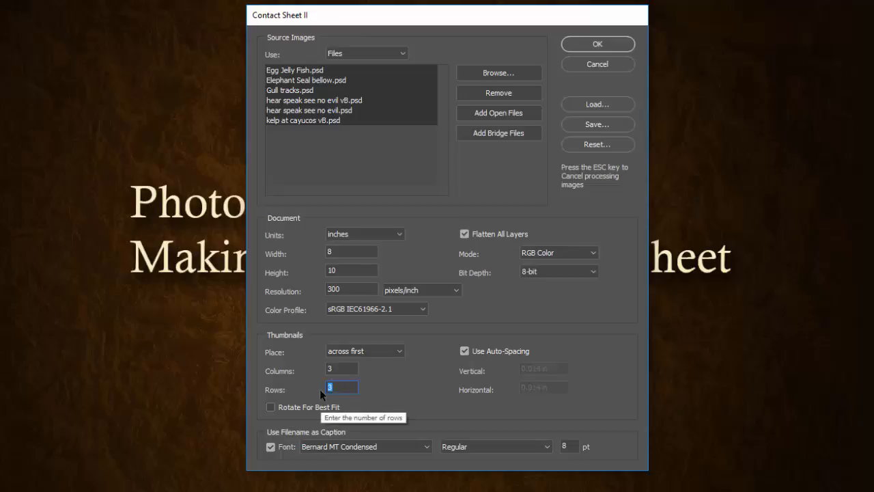
pyautogui.write('4')
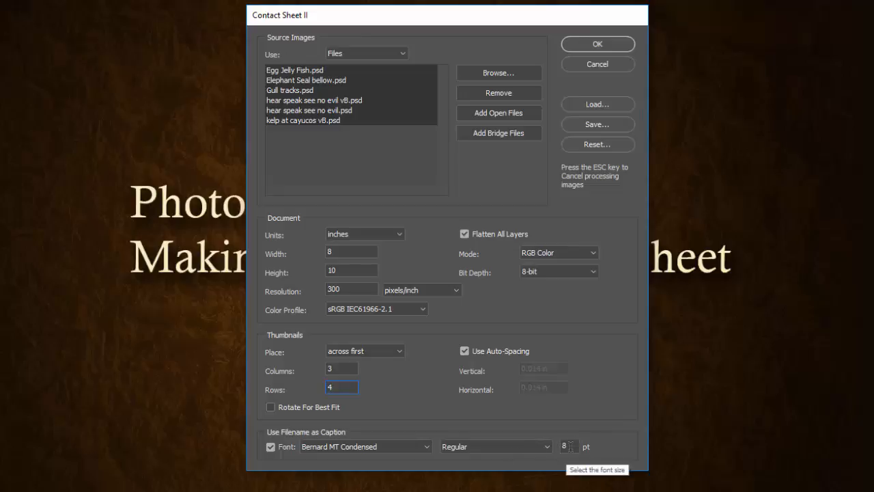
pyautogui.click(595, 43)
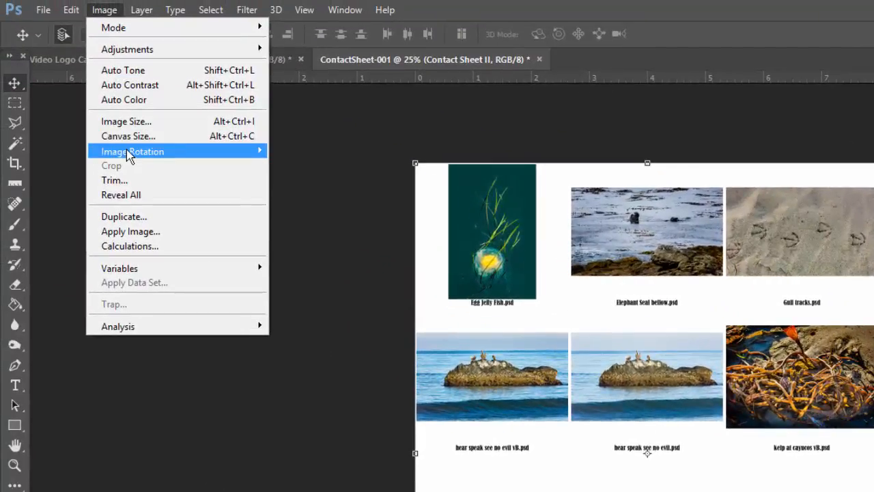
# Step: Extend the contact sheet's canvas relatively by 0.5 inches in width and 1 inch in height, anchored at the centre
pyautogui.click(124, 138)
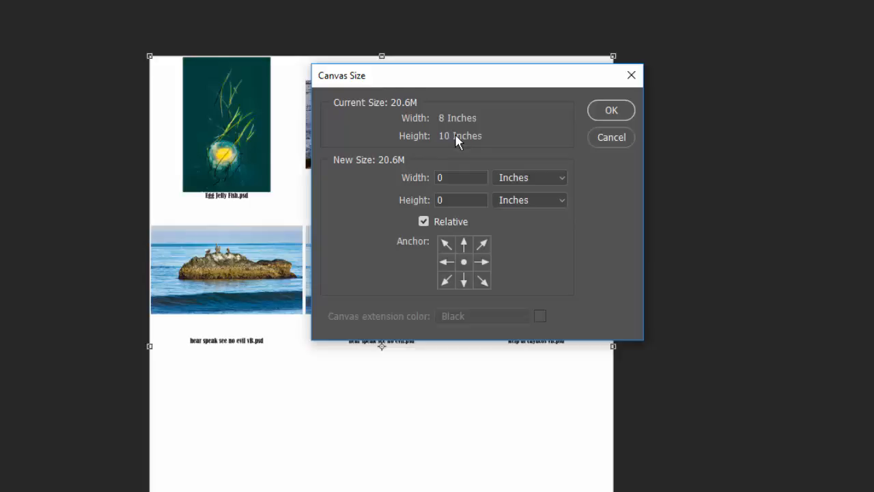
pyautogui.doubleClick(459, 178)
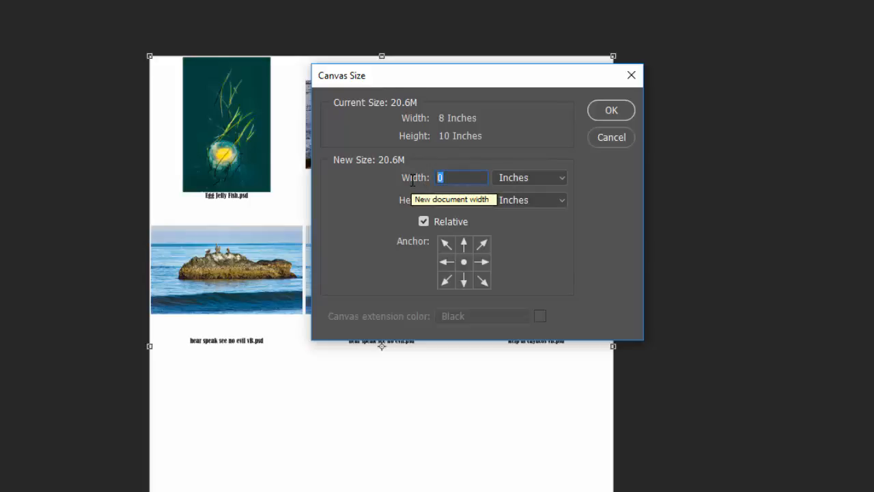
pyautogui.write('.5')
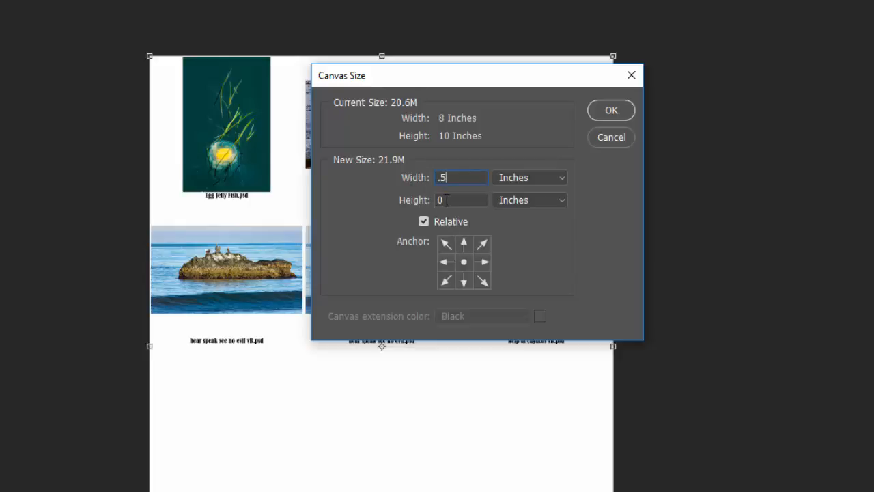
pyautogui.press('Tab')
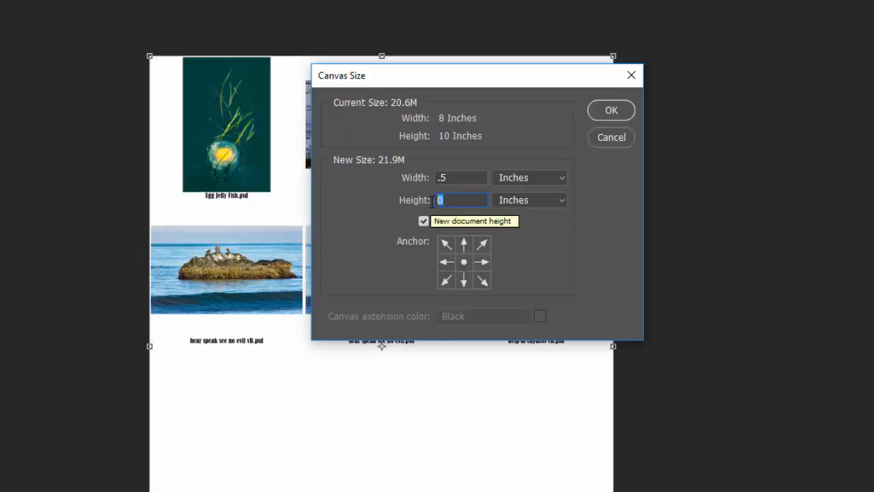
pyautogui.write('1')
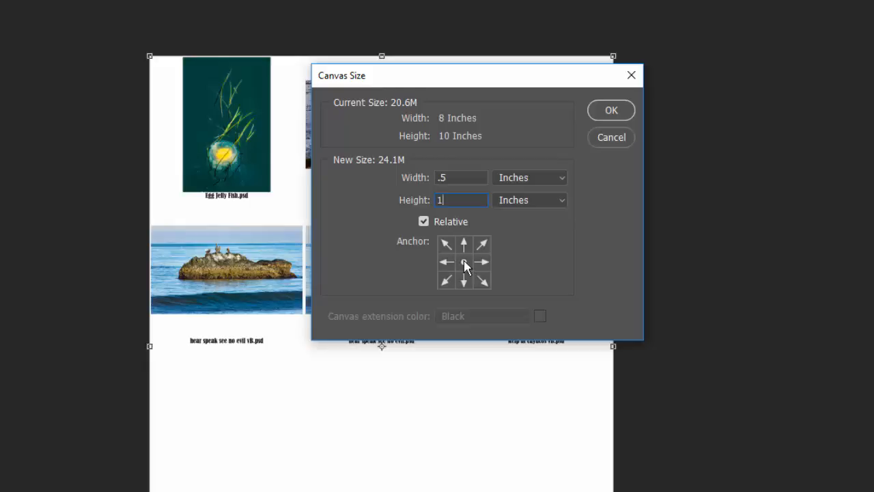
pyautogui.click(611, 110)
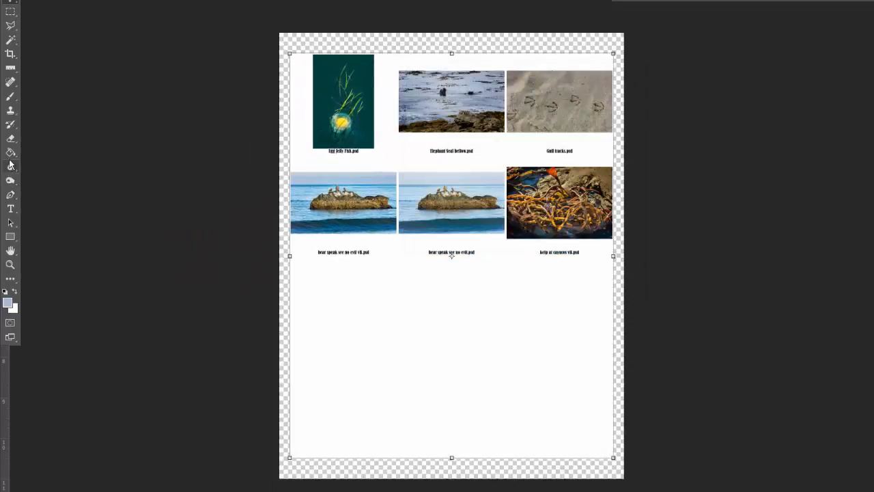
# Step: Make white the foreground colour and fill the transparent border around the contact sheet with the Paint Bucket
pyautogui.click(15, 291)
pyautogui.click(10, 152)
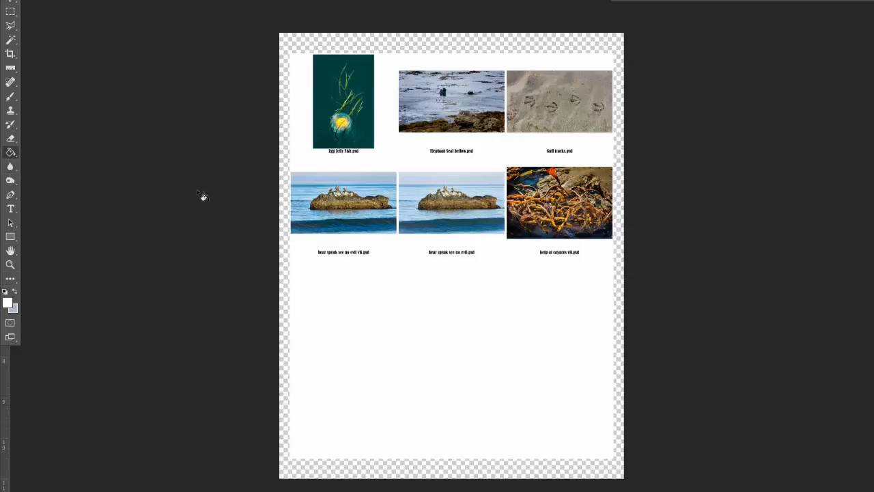
pyautogui.click(283, 198)
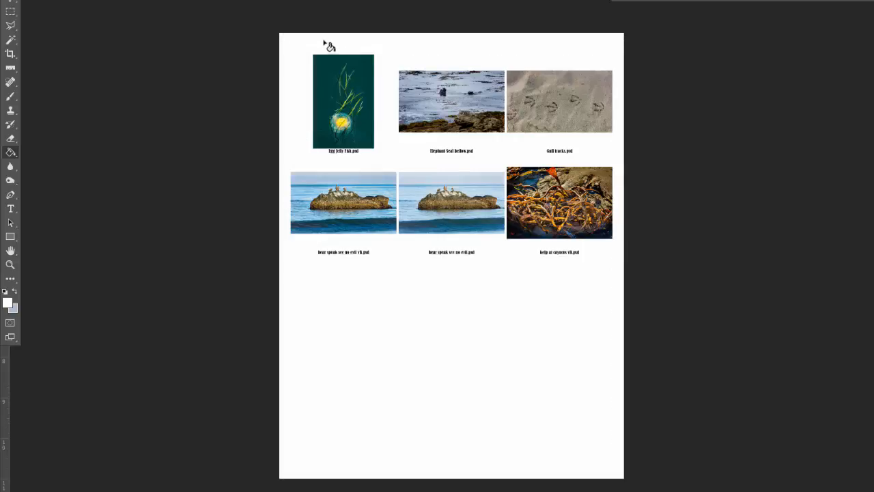
# Step: Set the text colour to near-black #050505 and add the title TEST in the margin above the Egg Jelly Fish thumbnail
pyautogui.click(10, 208)
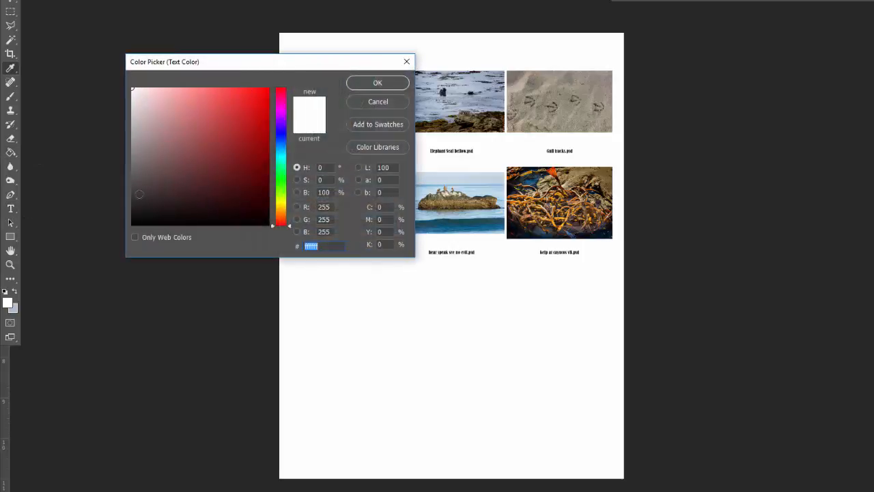
pyautogui.click(134, 222)
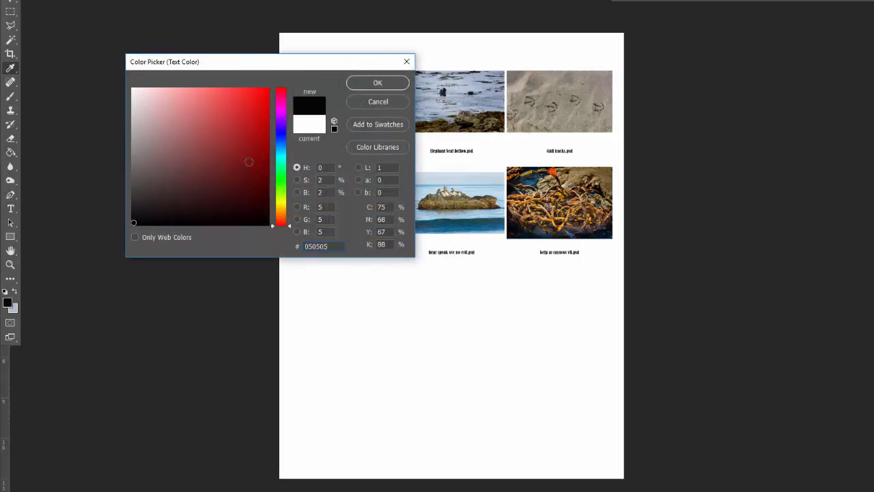
pyautogui.click(380, 82)
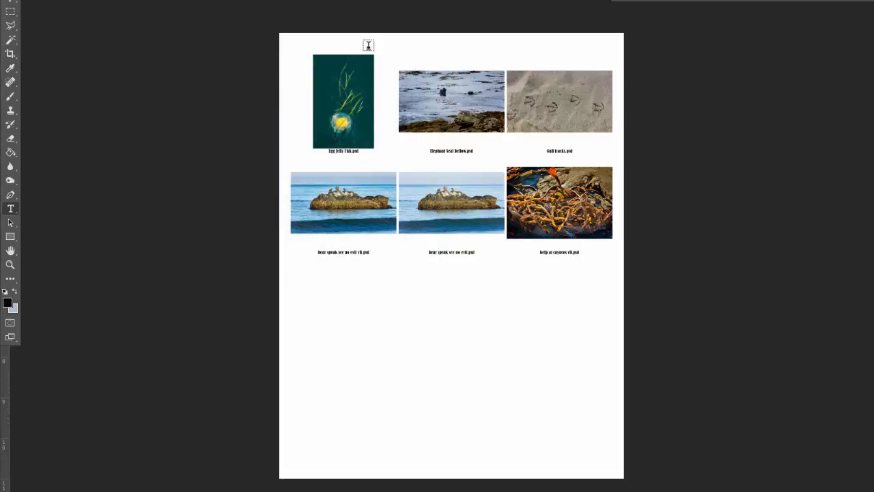
pyautogui.click(369, 45)
pyautogui.write('TEST')
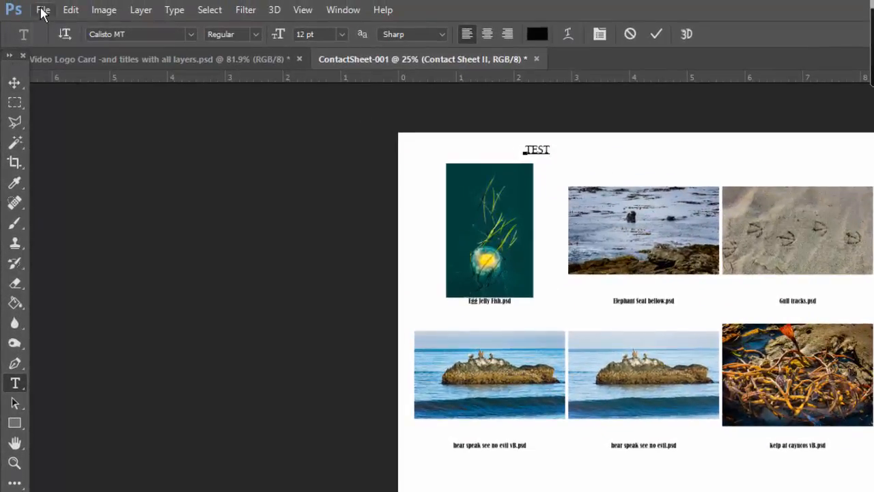
# Step: View the save options for the titled contact sheet, and leave without saving
pyautogui.click(41, 10)
pyautogui.click(69, 181)
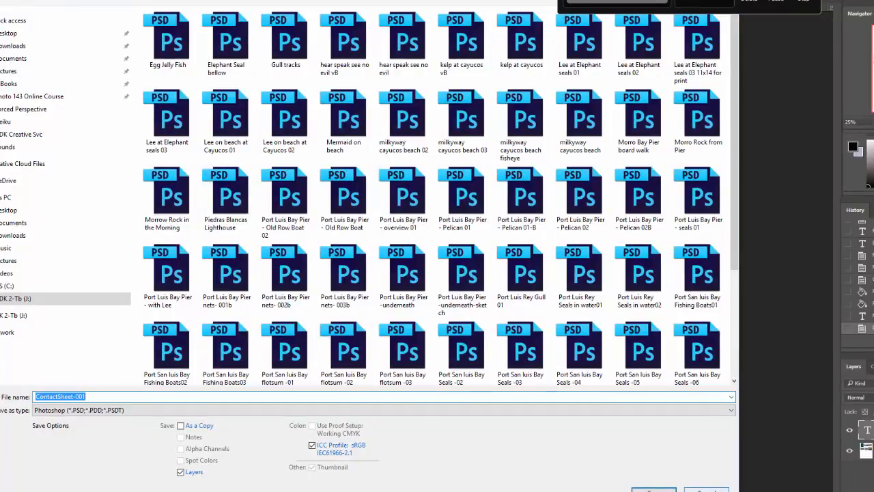
pyautogui.click(707, 490)
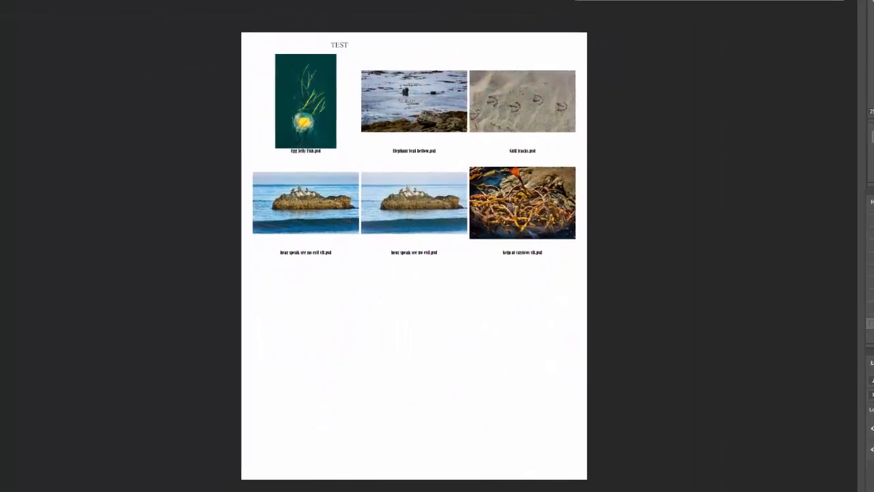